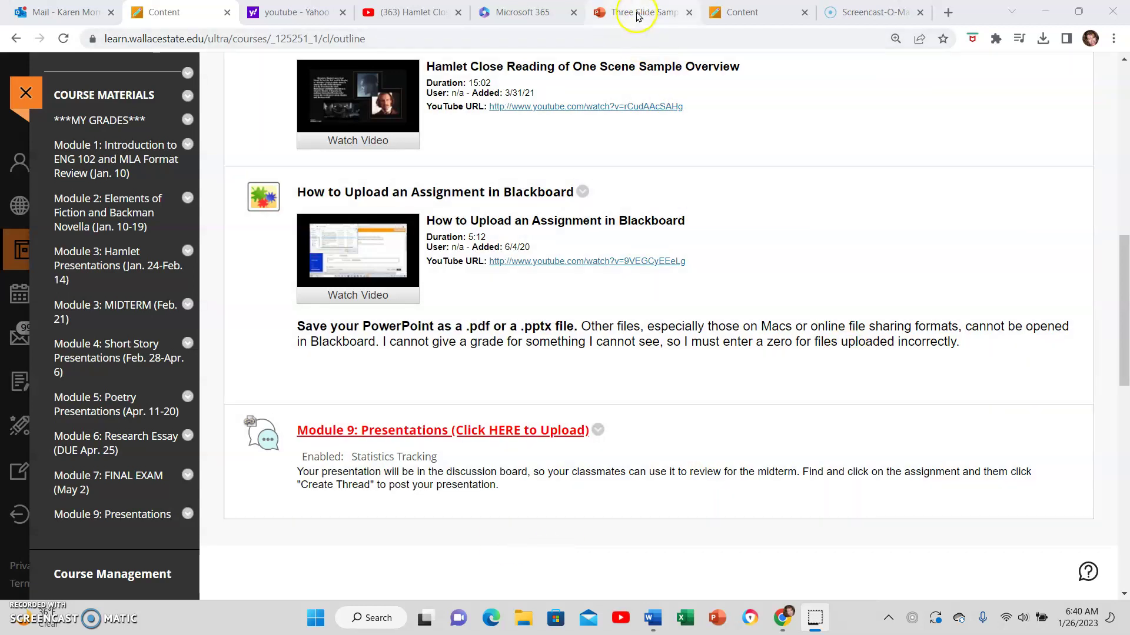
Switch from Blackboard to the Three Slide Sample for Hamlet presentation in PowerPoint for the web
{"action": "left_click", "coordinate": [636, 16]}
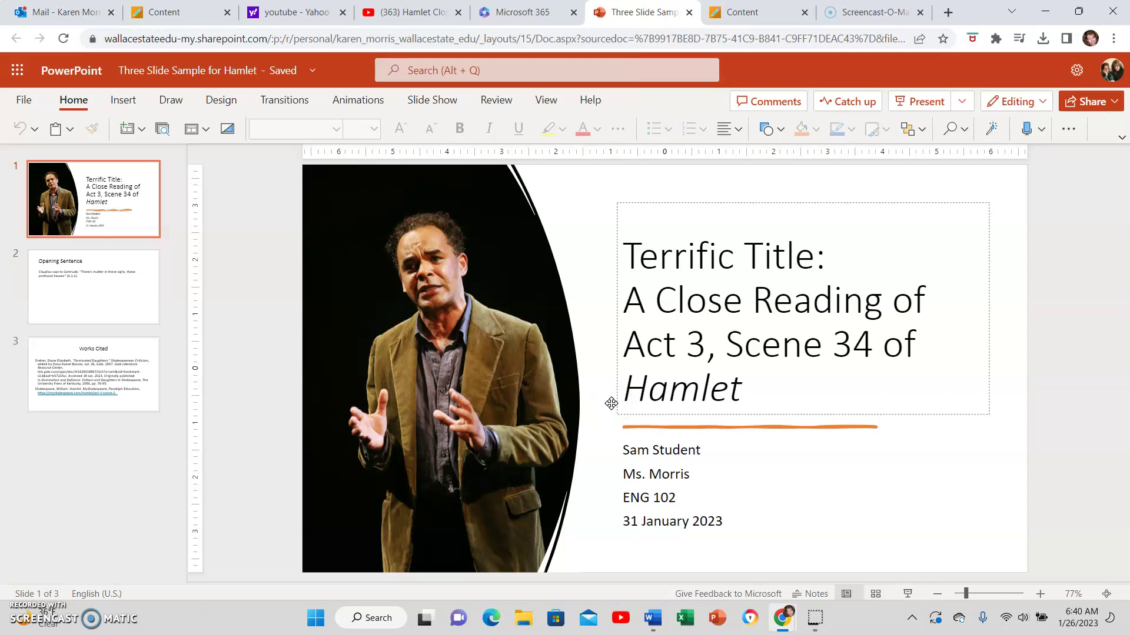
Download a .pptx copy of the Hamlet sample presentation, then return to the Blackboard Content tab
{"action": "left_click", "coordinate": [23, 101]}
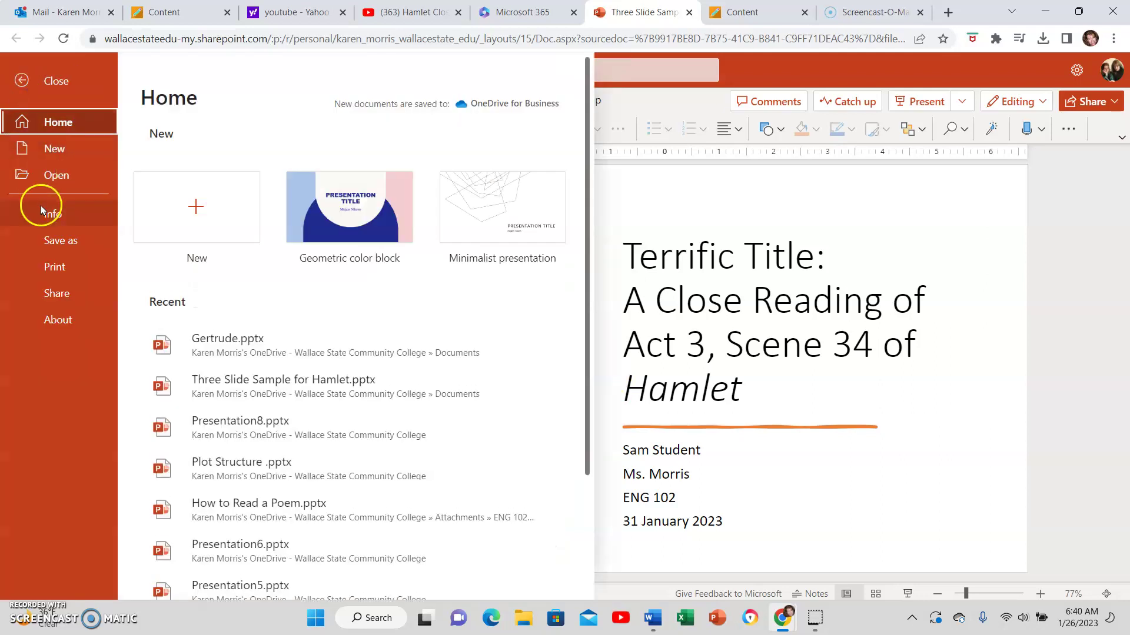
{"action": "left_click", "coordinate": [44, 246]}
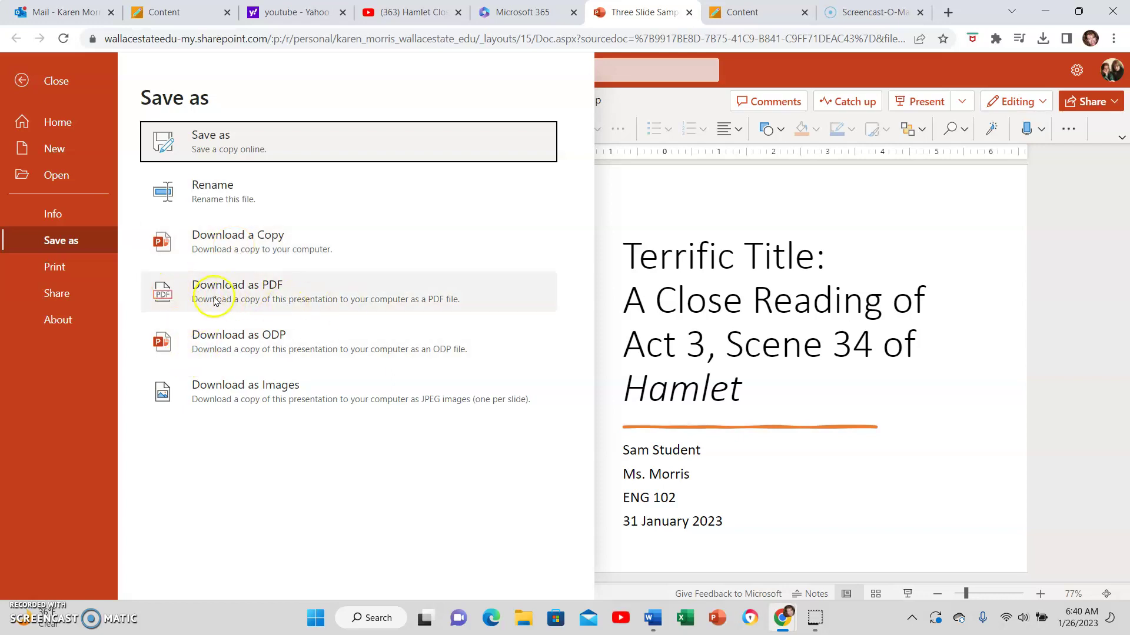
{"action": "left_click", "coordinate": [224, 245]}
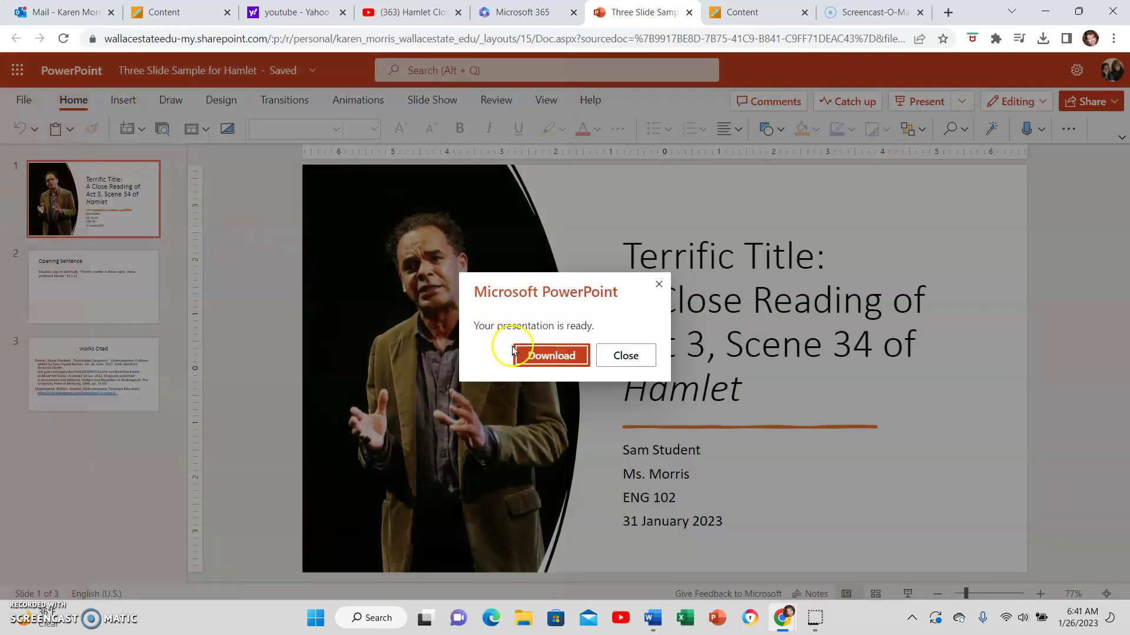
{"action": "left_click", "coordinate": [550, 355]}
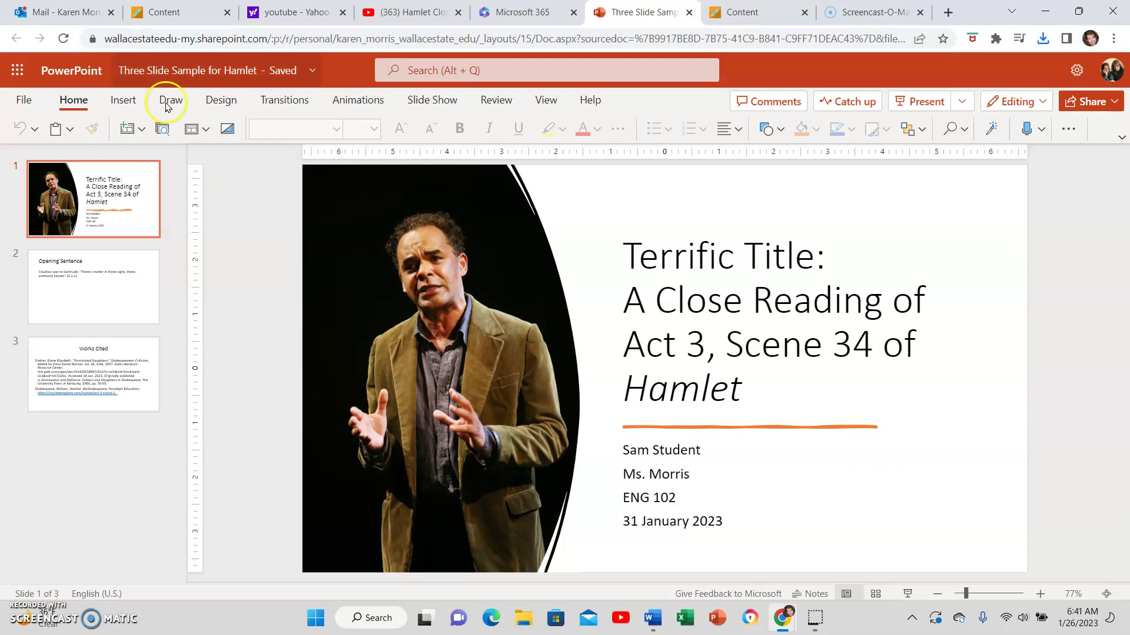
{"action": "left_click", "coordinate": [193, 17]}
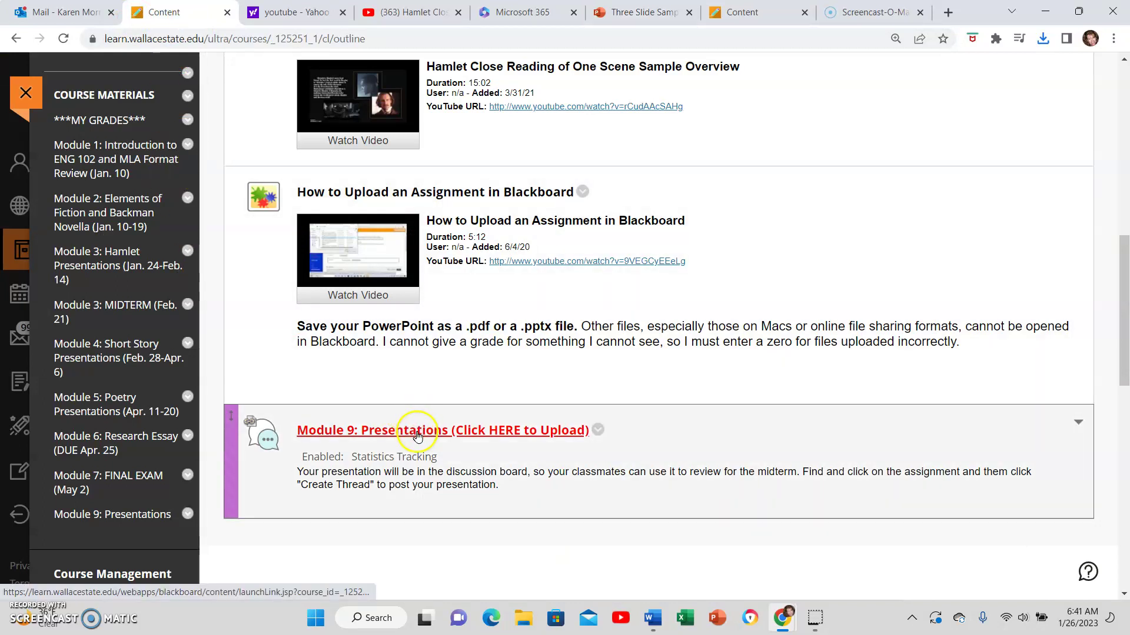
Open the Hamlet presentation forum under Module 9: Presentations and start a new thread
{"action": "left_click", "coordinate": [453, 432]}
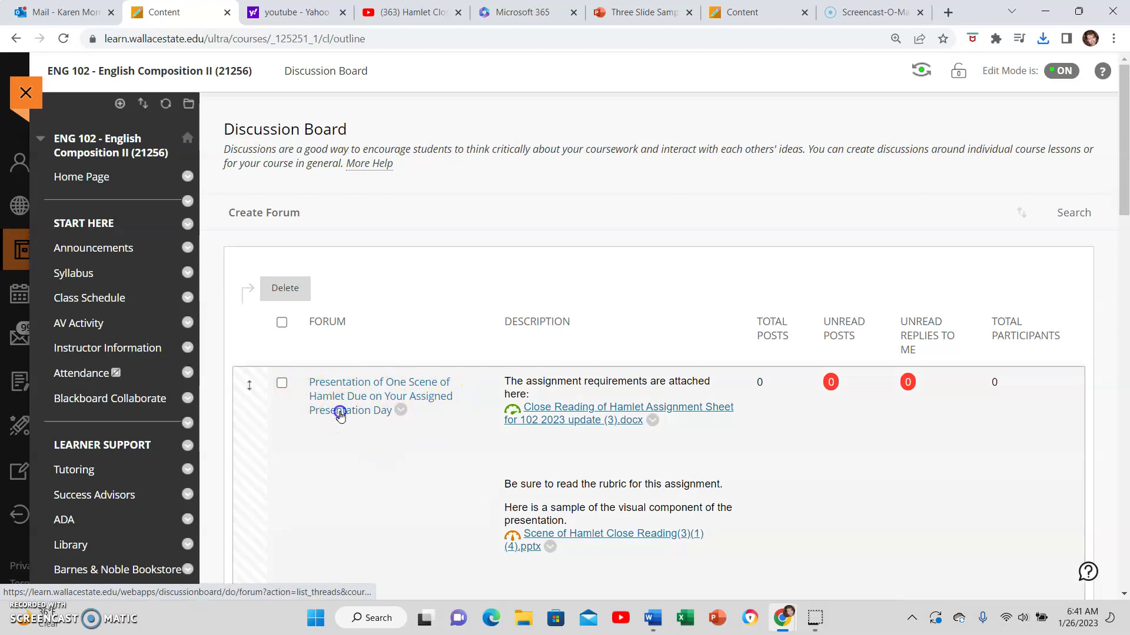
{"action": "left_click", "coordinate": [340, 415]}
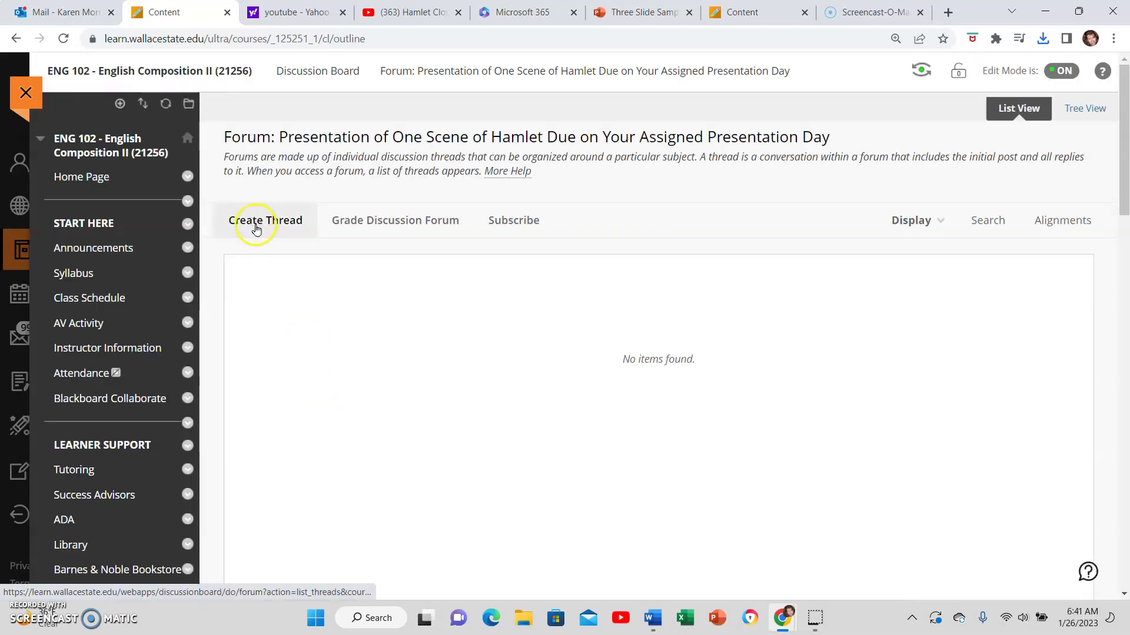
{"action": "left_click", "coordinate": [256, 228]}
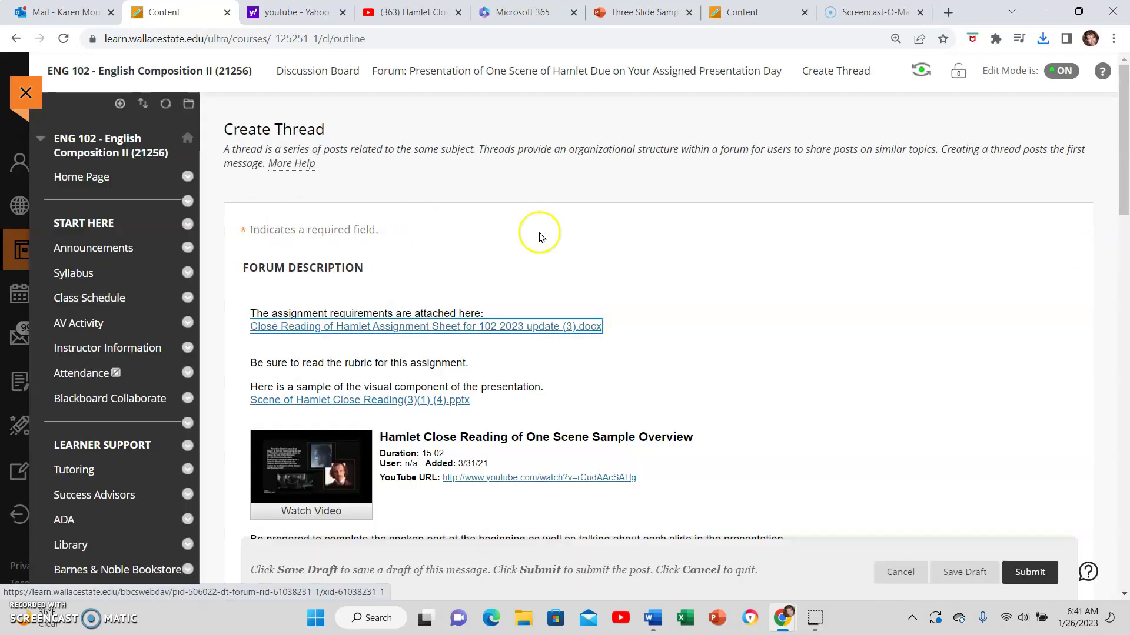
Attach Scene of Hamlet Close Reading(3)(1) (4).pptx from the computer and try submitting the thread
{"action": "scroll", "coordinate": [758, 363], "scroll_direction": "down", "scroll_amount": 7}
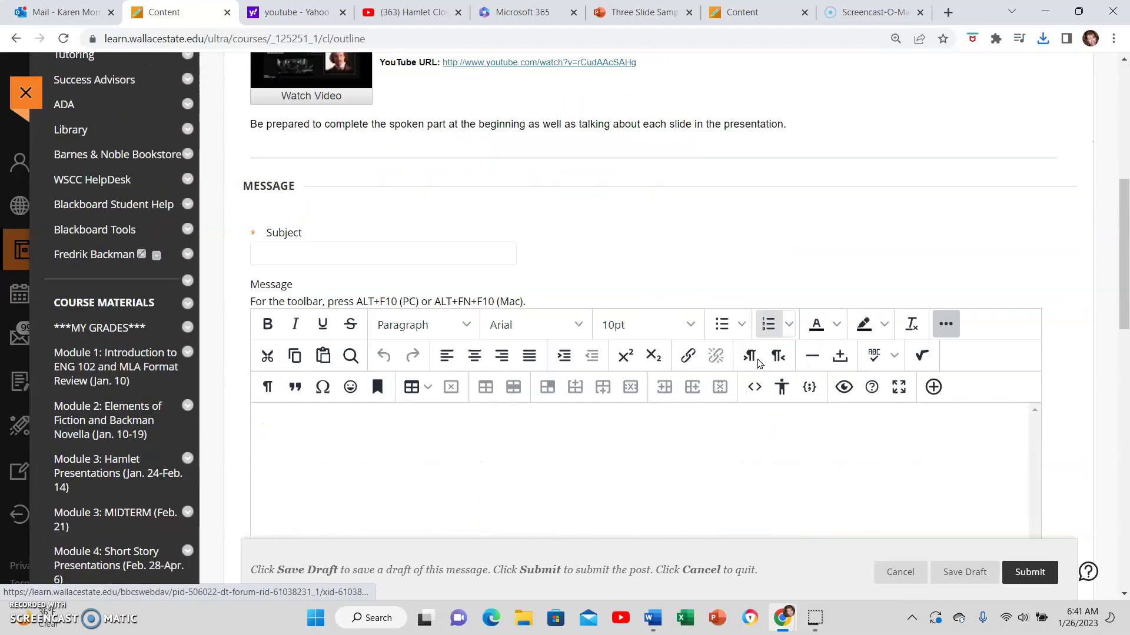
{"action": "scroll", "coordinate": [758, 363], "scroll_direction": "down", "scroll_amount": 3}
{"action": "scroll", "coordinate": [758, 364], "scroll_direction": "down", "scroll_amount": 3}
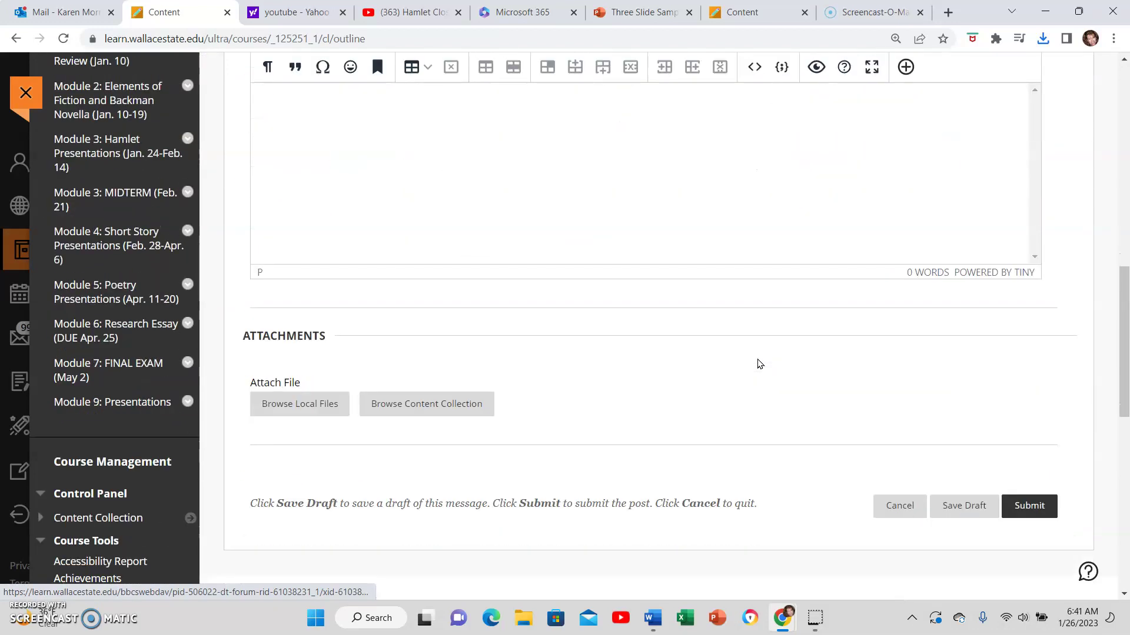
{"action": "left_click", "coordinate": [293, 410]}
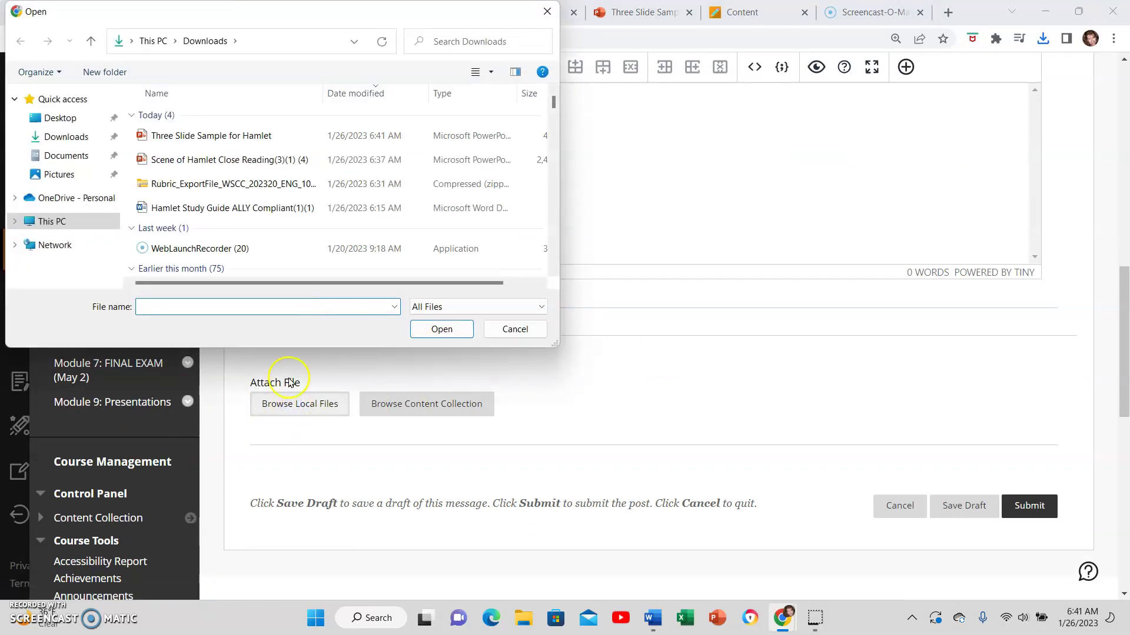
{"action": "left_click", "coordinate": [227, 162]}
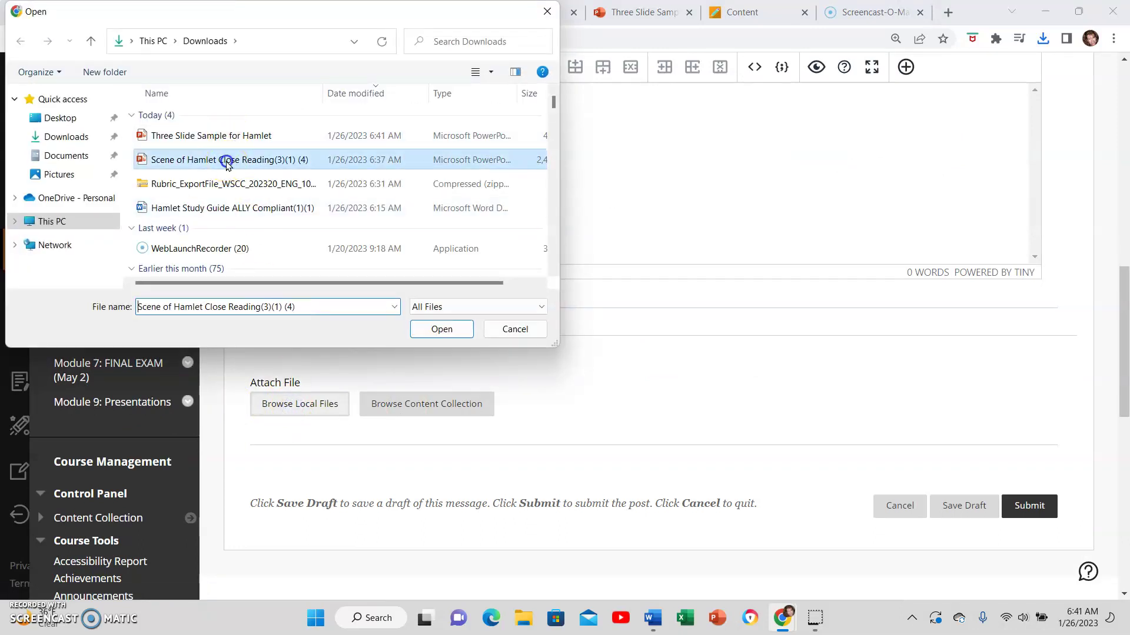
{"action": "left_click", "coordinate": [454, 334]}
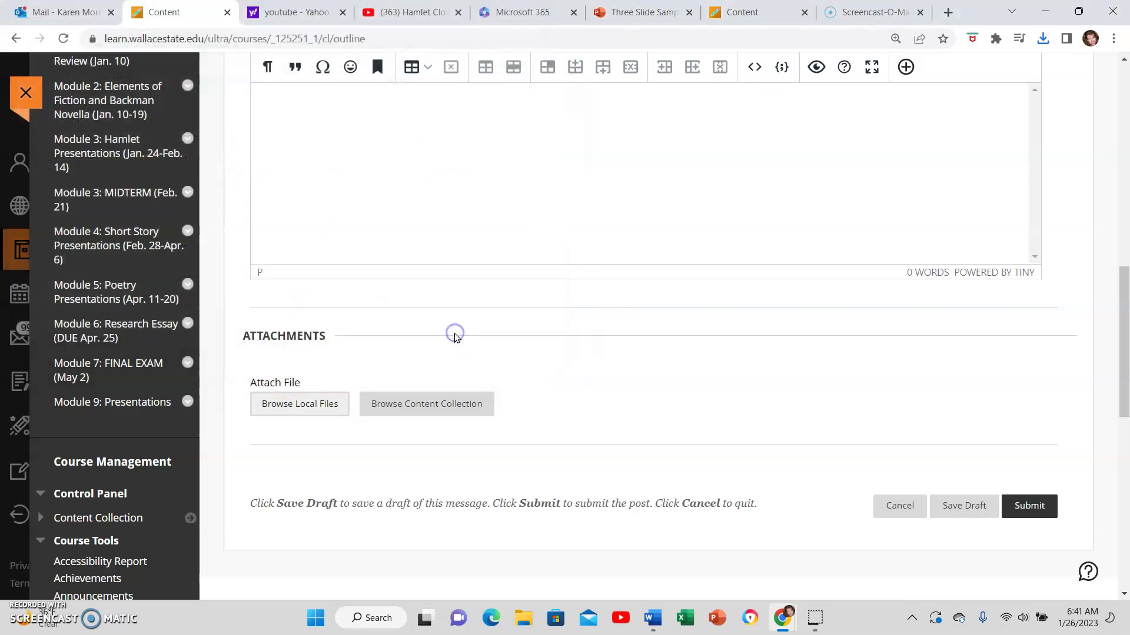
{"action": "scroll", "coordinate": [837, 454], "scroll_direction": "down", "scroll_amount": 3}
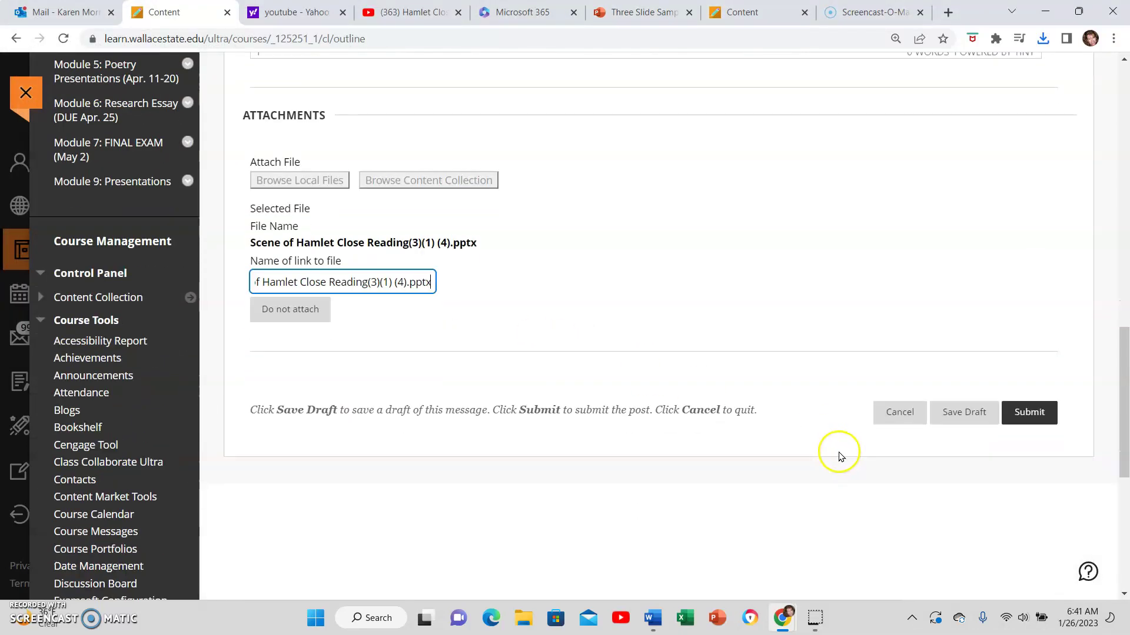
{"action": "left_click", "coordinate": [1030, 414]}
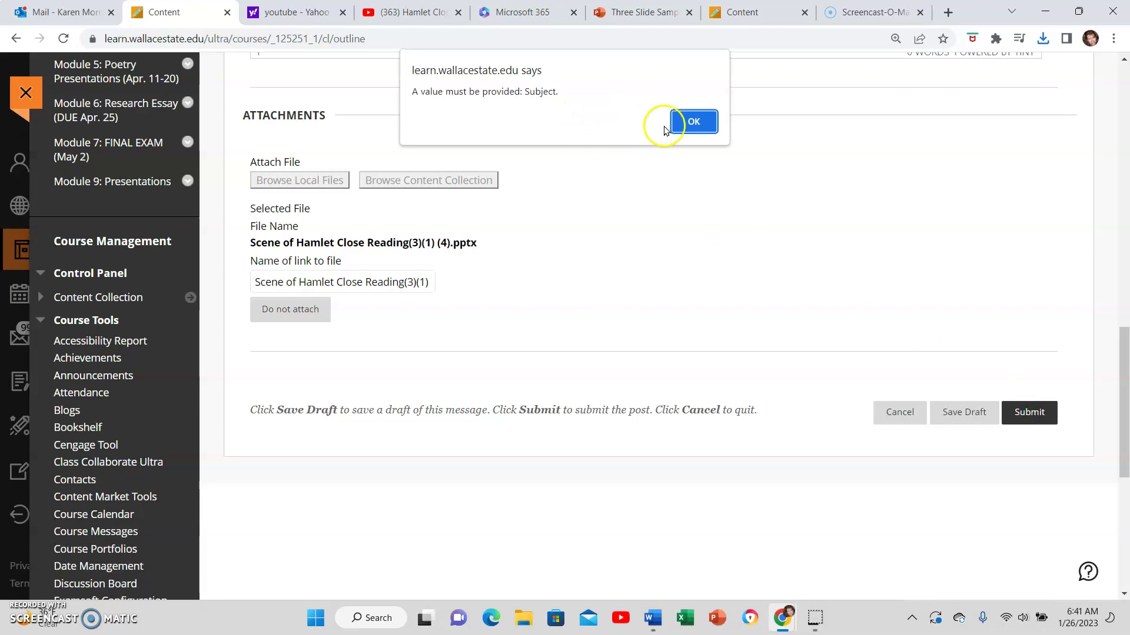
Dismiss the missing-subject alert, give the thread the subject 'Act 1, Scene1' and submit it
{"action": "left_click", "coordinate": [694, 123]}
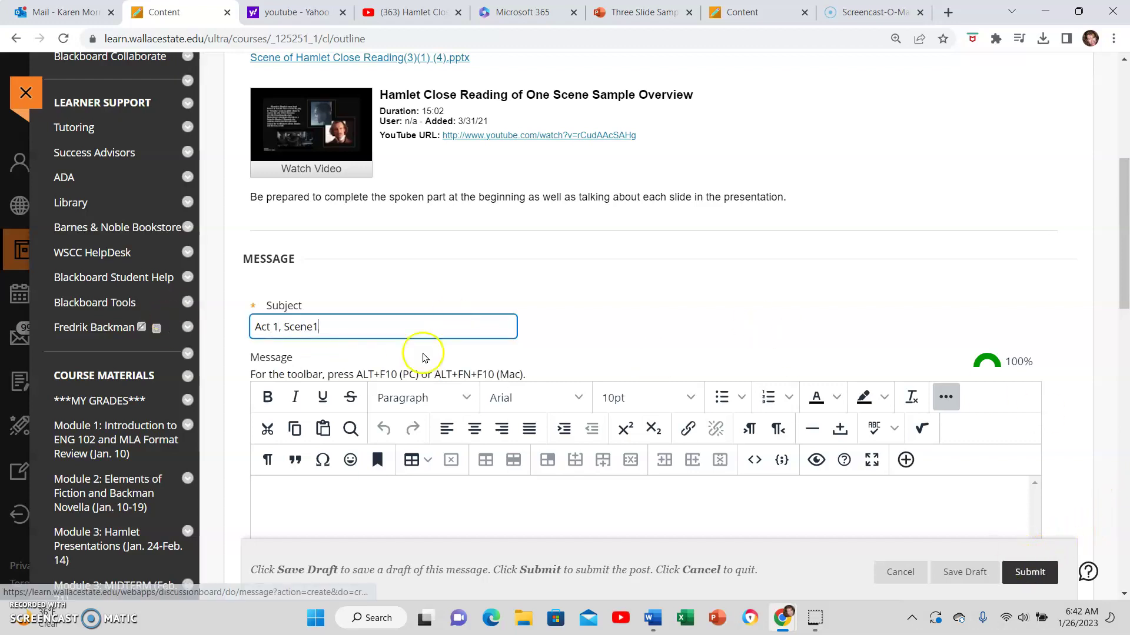
{"action": "left_click", "coordinate": [271, 321]}
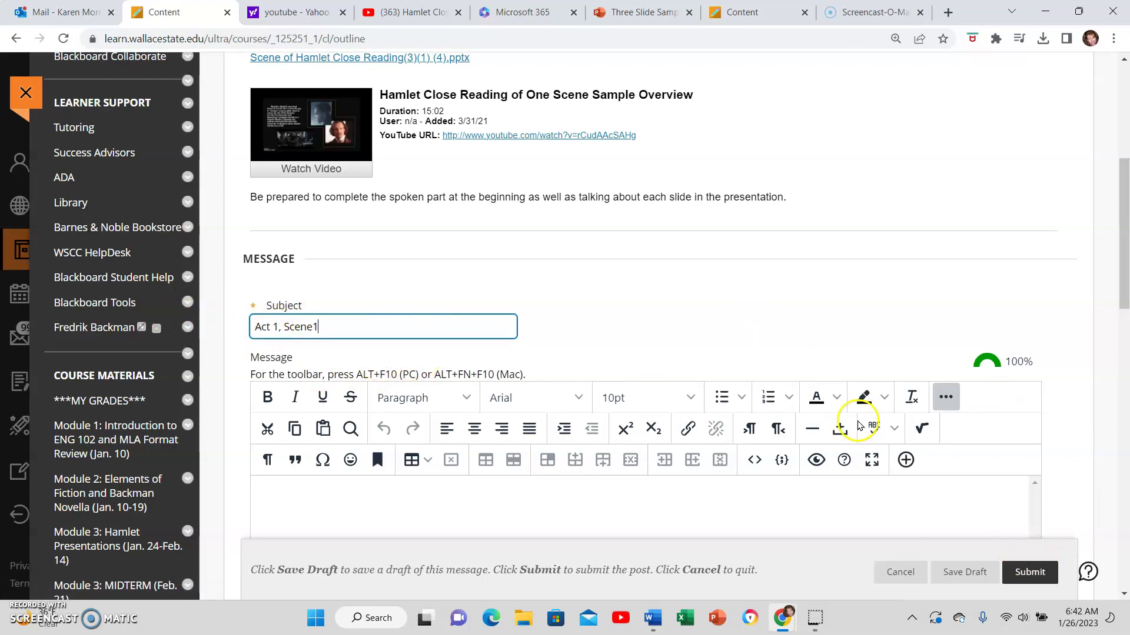
{"action": "left_click", "coordinate": [1028, 574]}
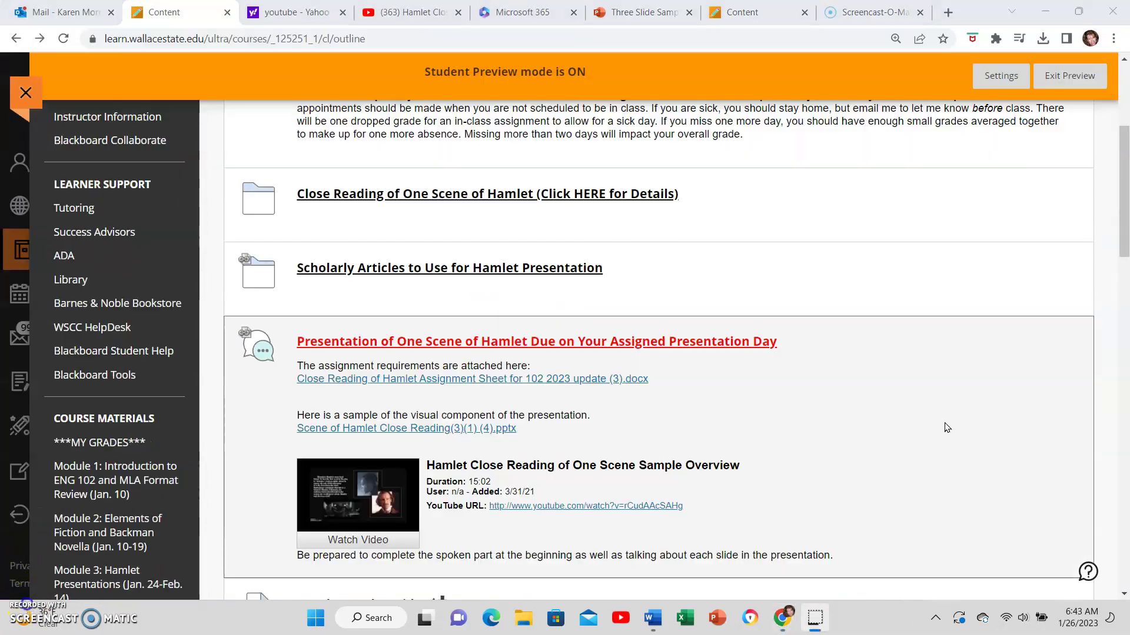
Find the Presentation of One Scene of Hamlet link on the content page and open its forum
{"action": "scroll", "coordinate": [947, 427], "scroll_direction": "up", "scroll_amount": 2}
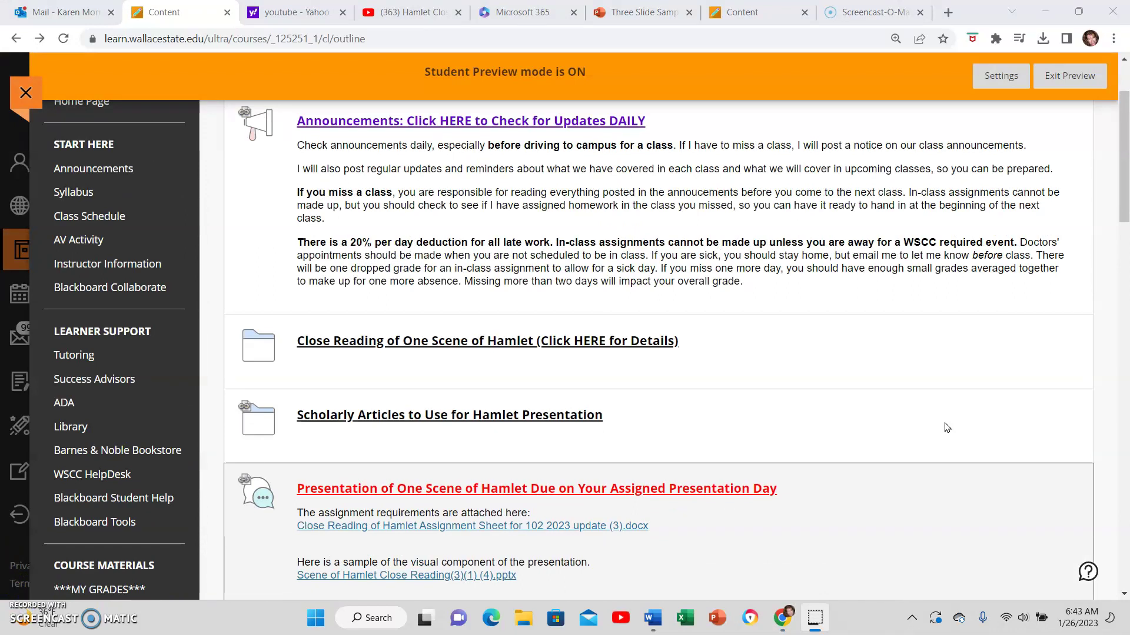
{"action": "scroll", "coordinate": [947, 427], "scroll_direction": "down", "scroll_amount": 2}
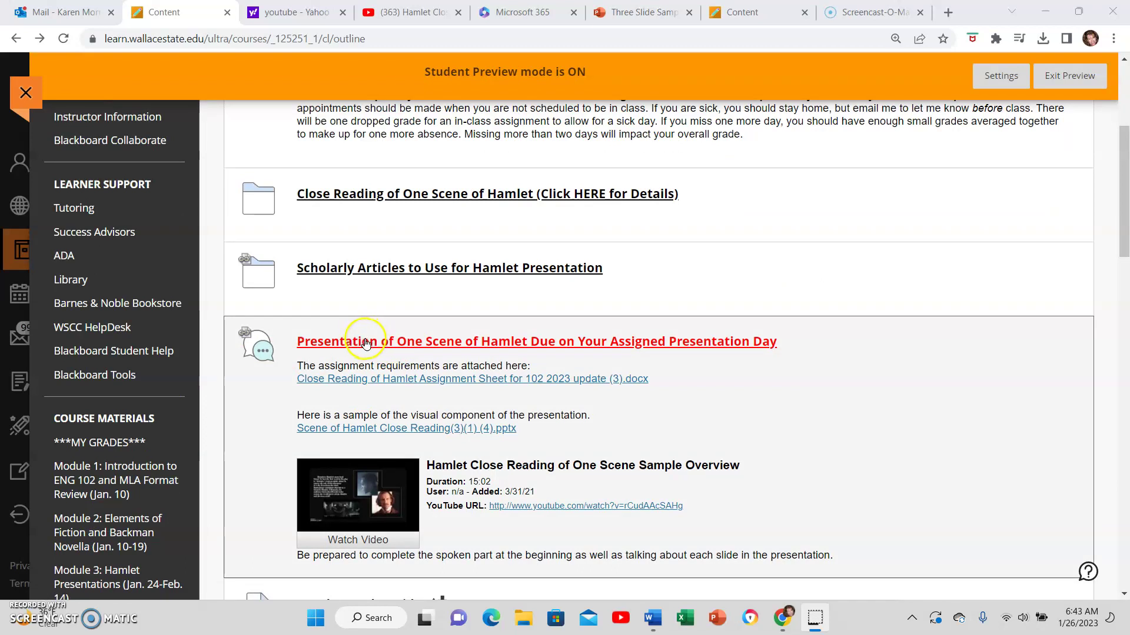
{"action": "scroll", "coordinate": [603, 376], "scroll_direction": "down", "scroll_amount": 1}
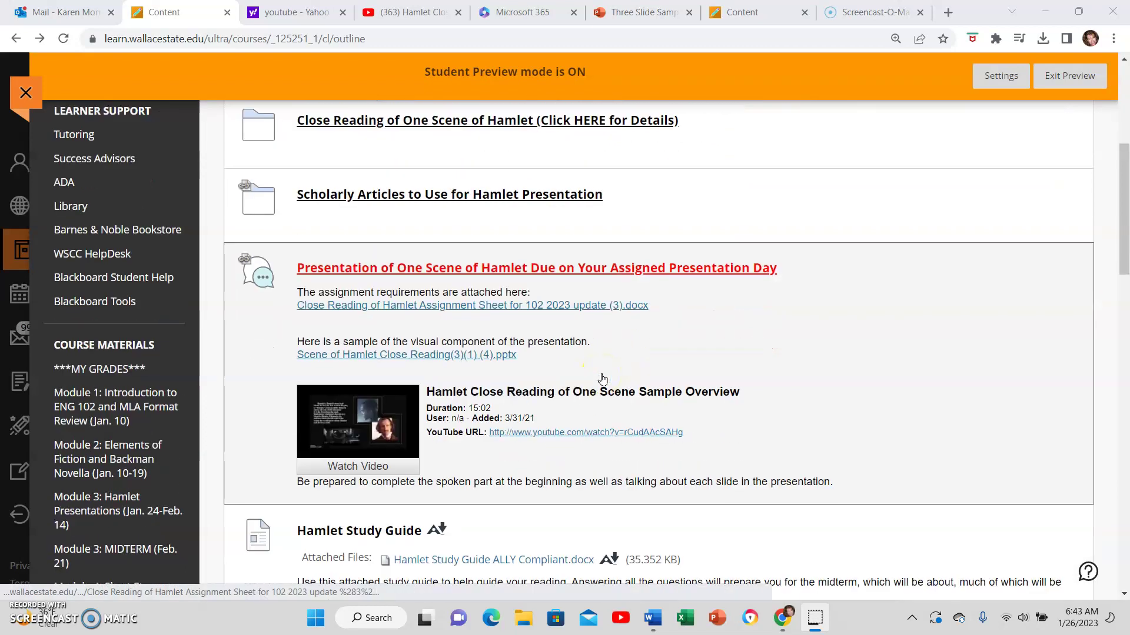
{"action": "scroll", "coordinate": [603, 379], "scroll_direction": "down", "scroll_amount": 1}
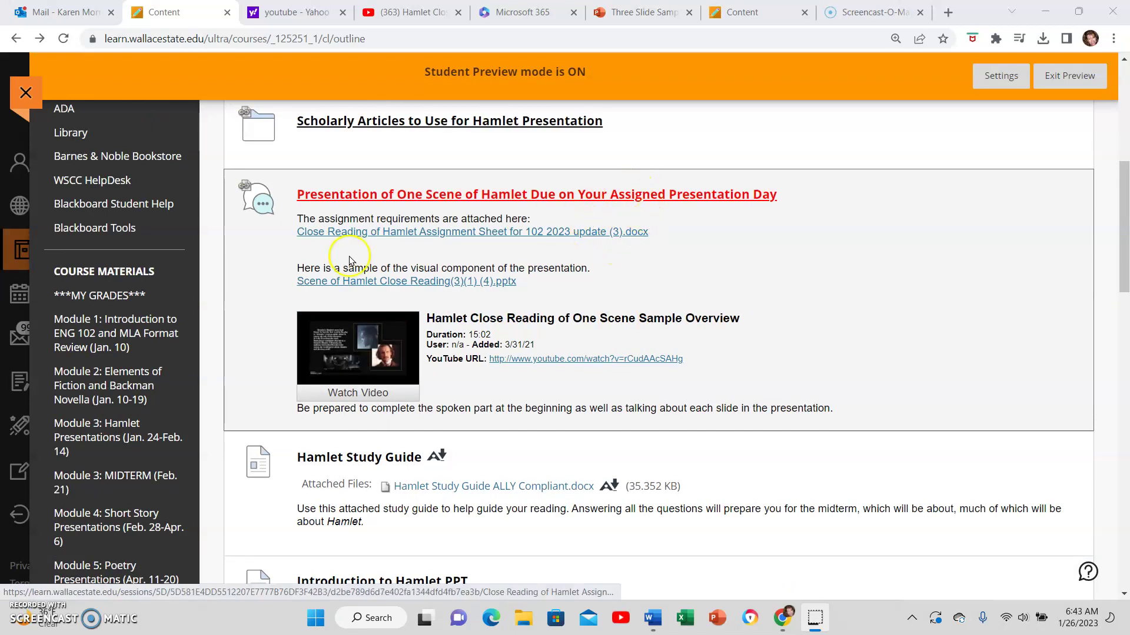
{"action": "scroll", "coordinate": [169, 283], "scroll_direction": "down", "scroll_amount": 3}
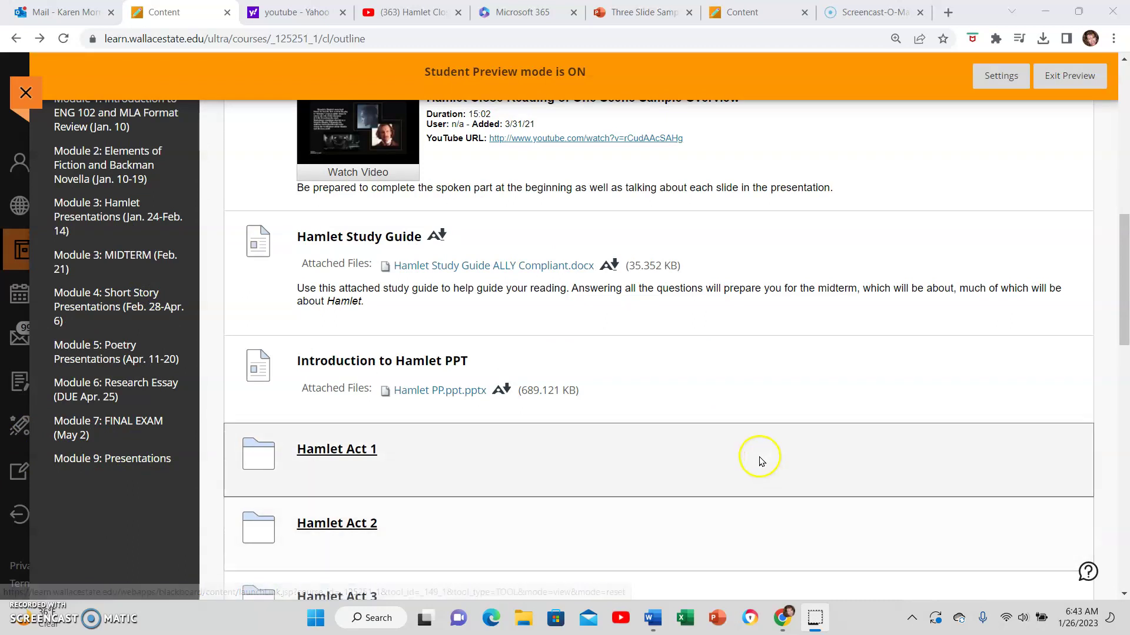
{"action": "scroll", "coordinate": [759, 461], "scroll_direction": "up", "scroll_amount": 5}
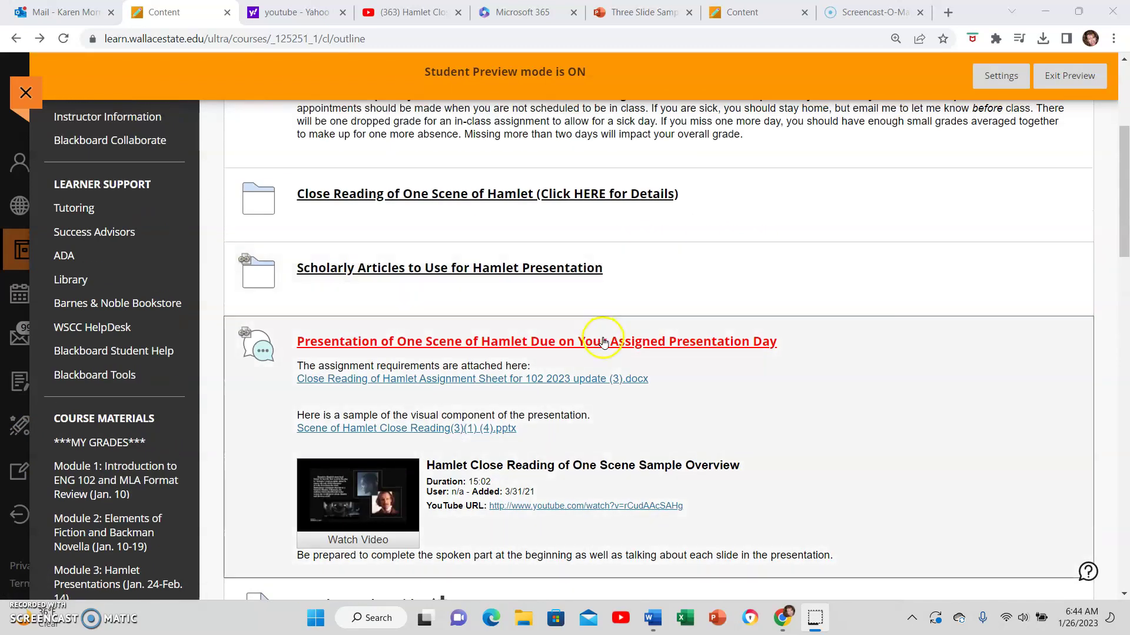
{"action": "left_click", "coordinate": [603, 342]}
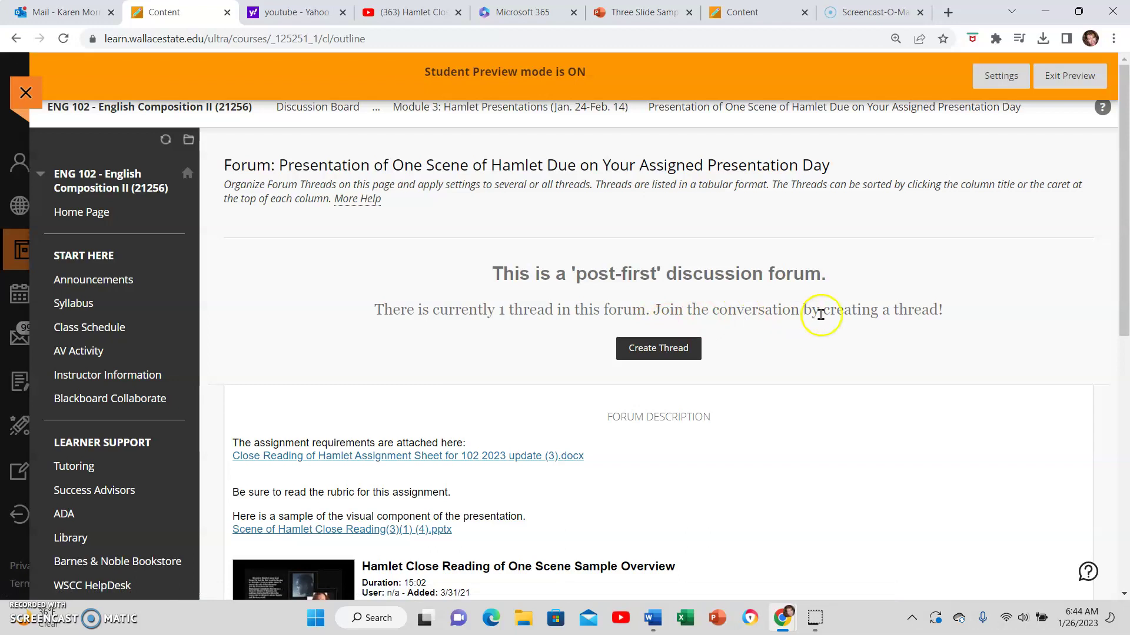
Start a new thread with the subject 'Act 1, Scene 1 Horatio'
{"action": "left_click", "coordinate": [645, 348]}
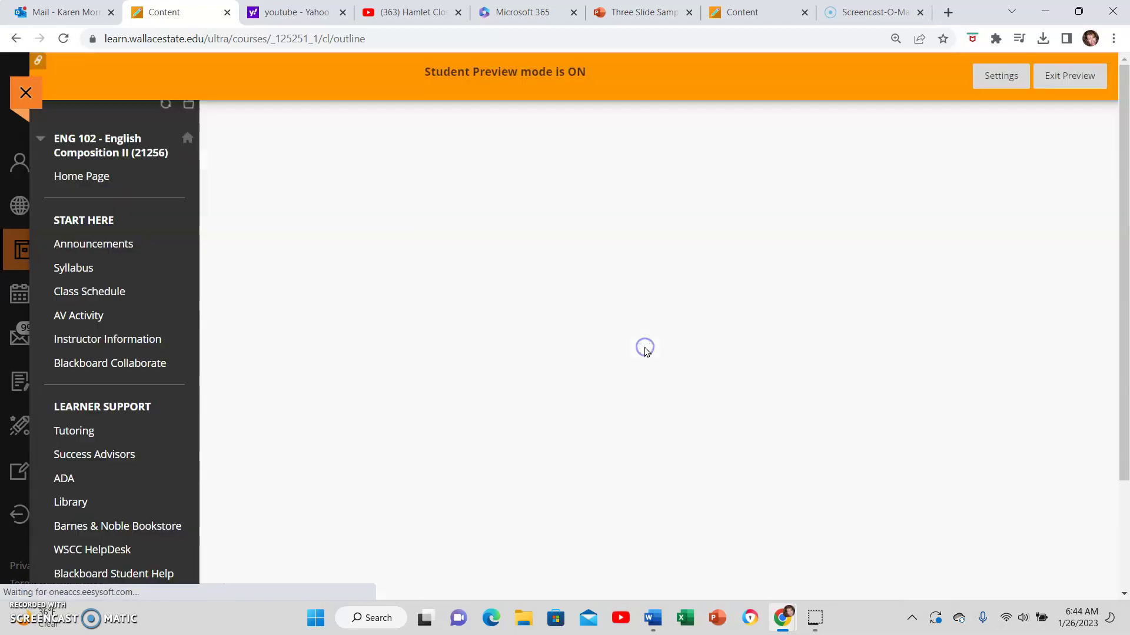
{"action": "scroll", "coordinate": [688, 322], "scroll_direction": "down", "scroll_amount": 3}
{"action": "scroll", "coordinate": [694, 324], "scroll_direction": "down", "scroll_amount": 8}
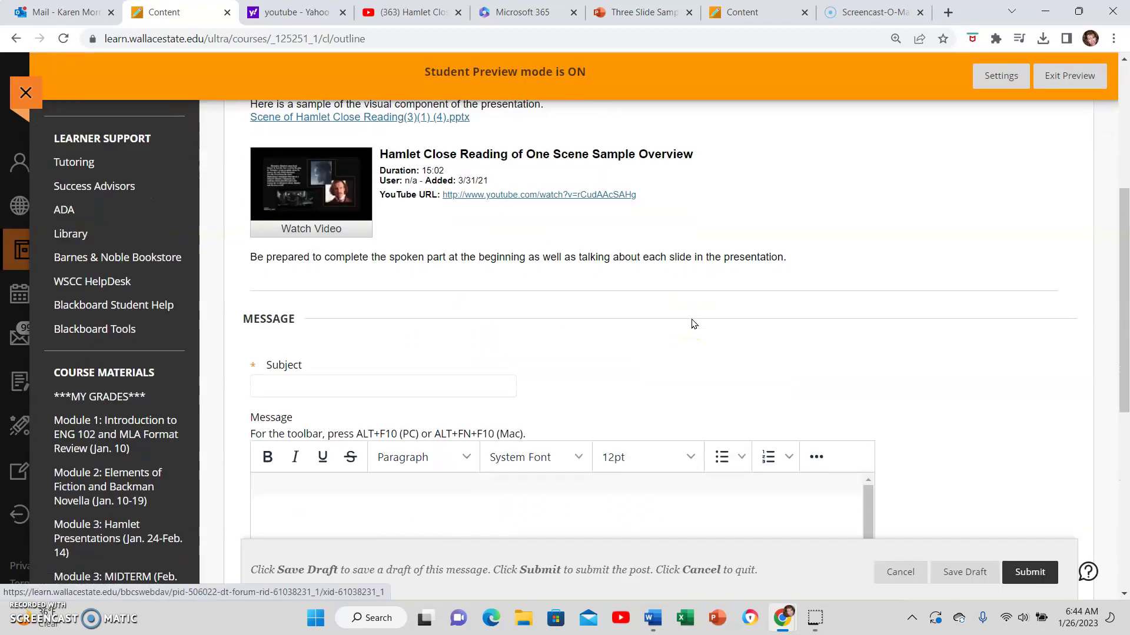
{"action": "scroll", "coordinate": [568, 285], "scroll_direction": "up", "scroll_amount": 4}
{"action": "left_click", "coordinate": [459, 255]}
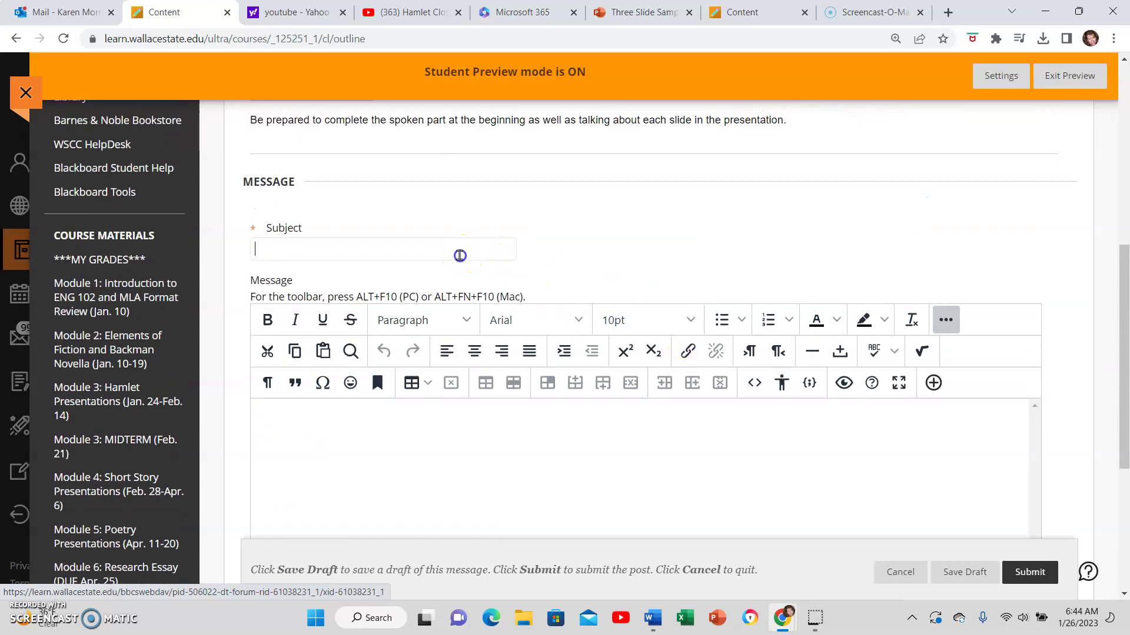
{"action": "type", "text": "Act"}
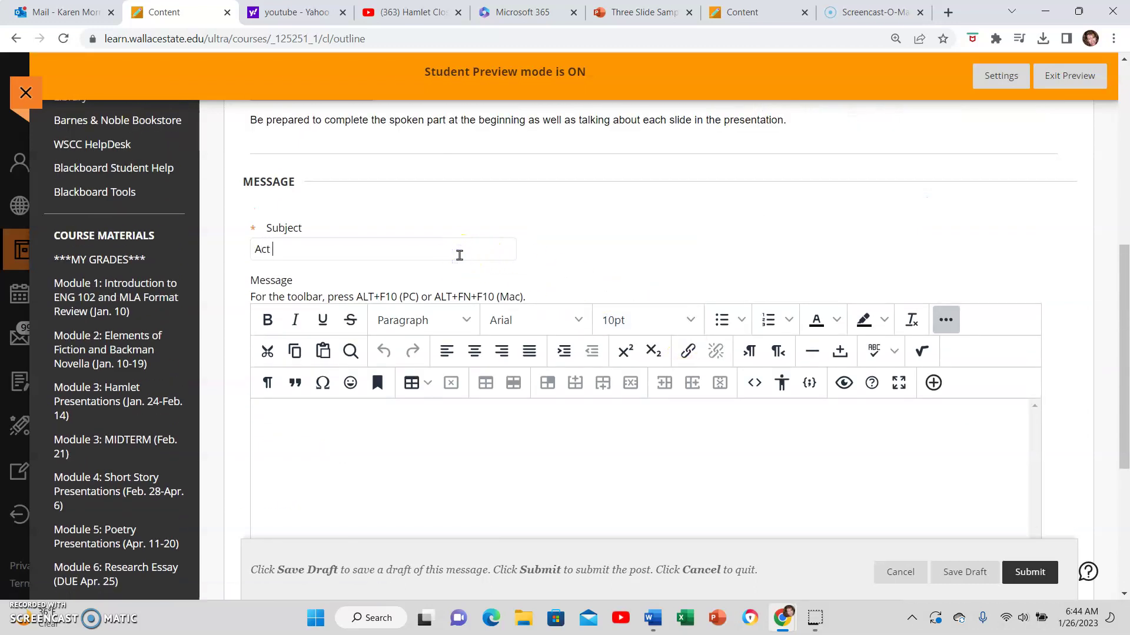
{"action": "type", "text": " 1, Scene 1 Horatio"}
Attach Scene of Hamlet Close Reading(3)(1) (4).pptx from Downloads and submit the thread
{"action": "scroll", "coordinate": [990, 404], "scroll_direction": "down", "scroll_amount": 5}
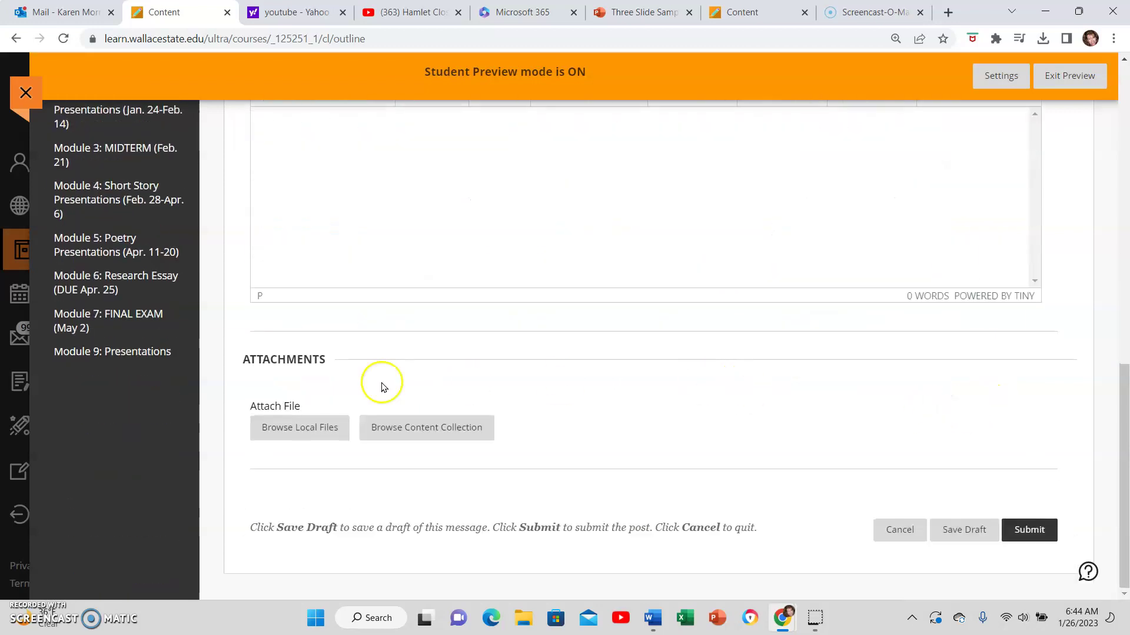
{"action": "left_click", "coordinate": [281, 429]}
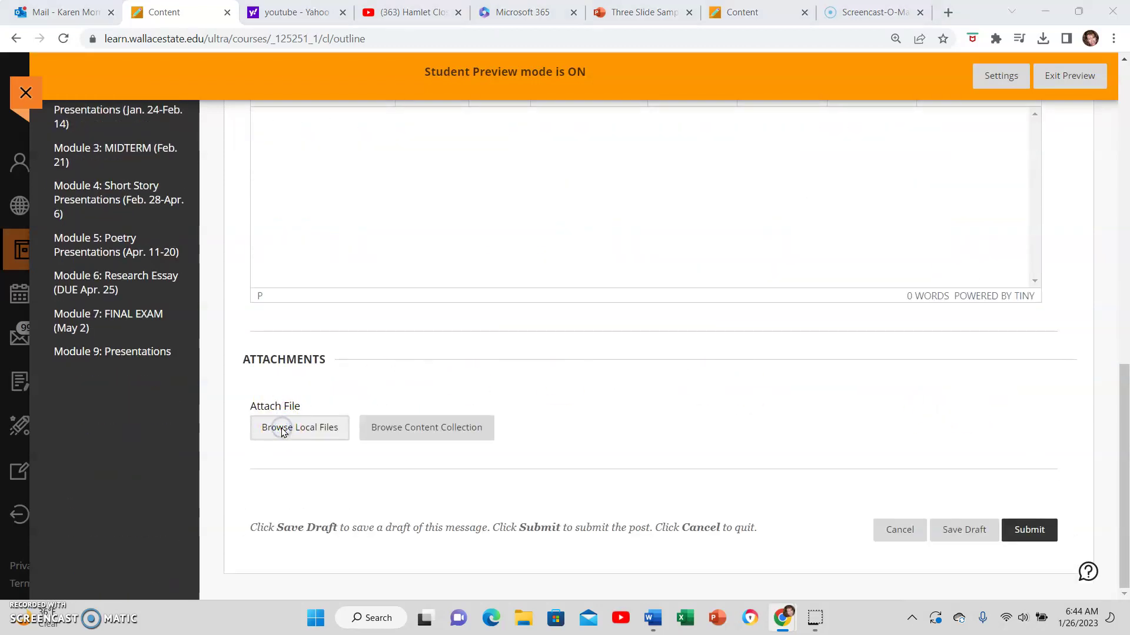
{"action": "left_click", "coordinate": [254, 160]}
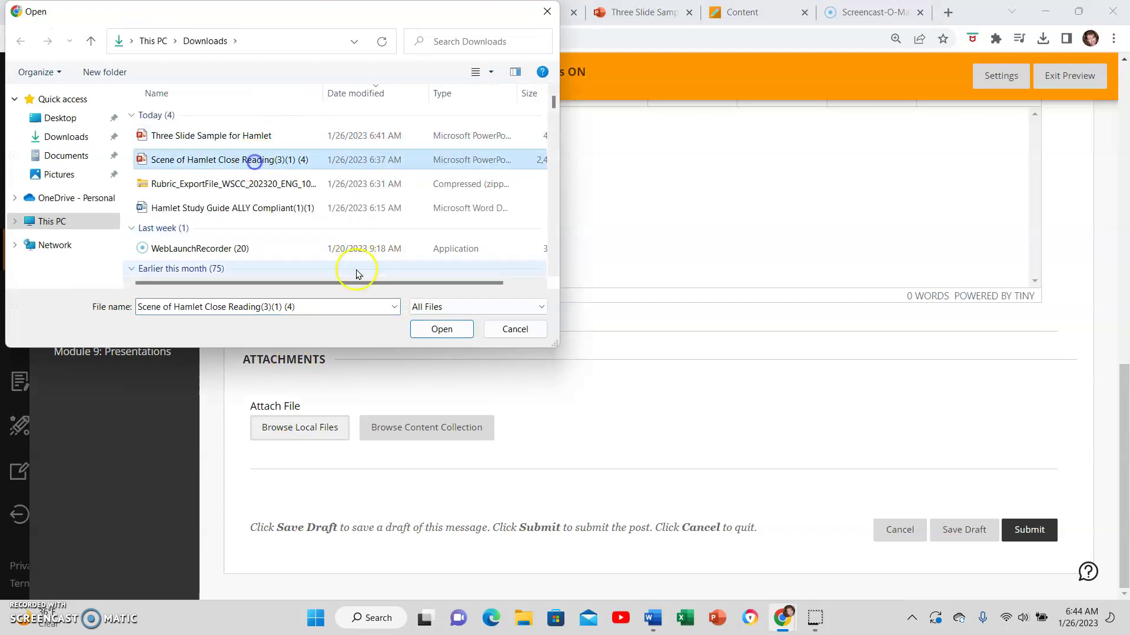
{"action": "left_click", "coordinate": [441, 329]}
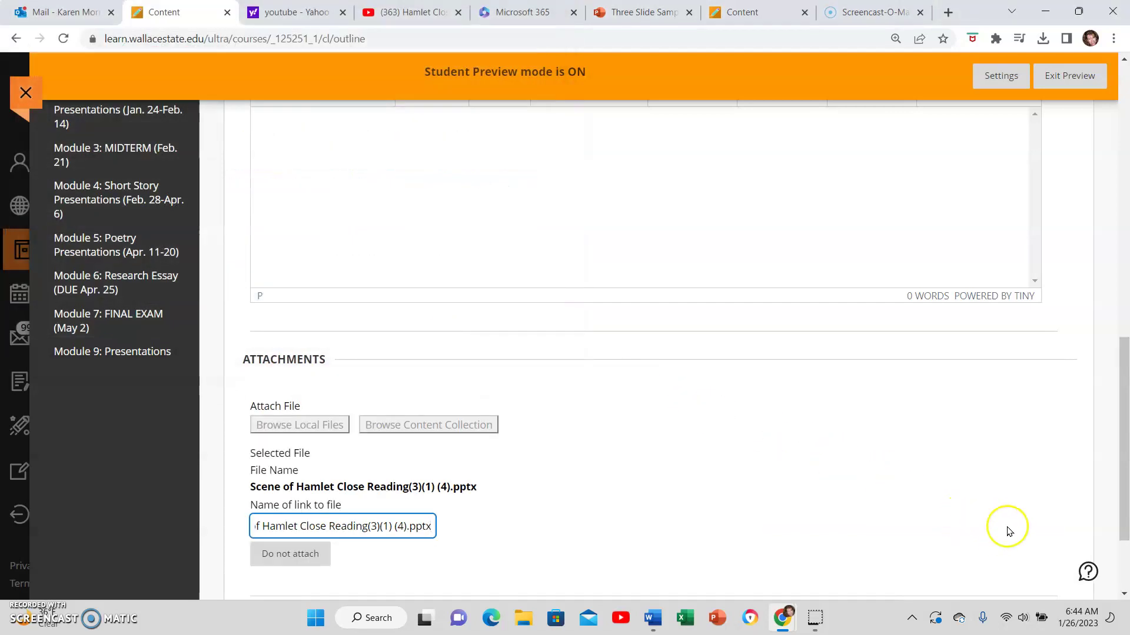
{"action": "scroll", "coordinate": [1009, 353], "scroll_direction": "down", "scroll_amount": 3}
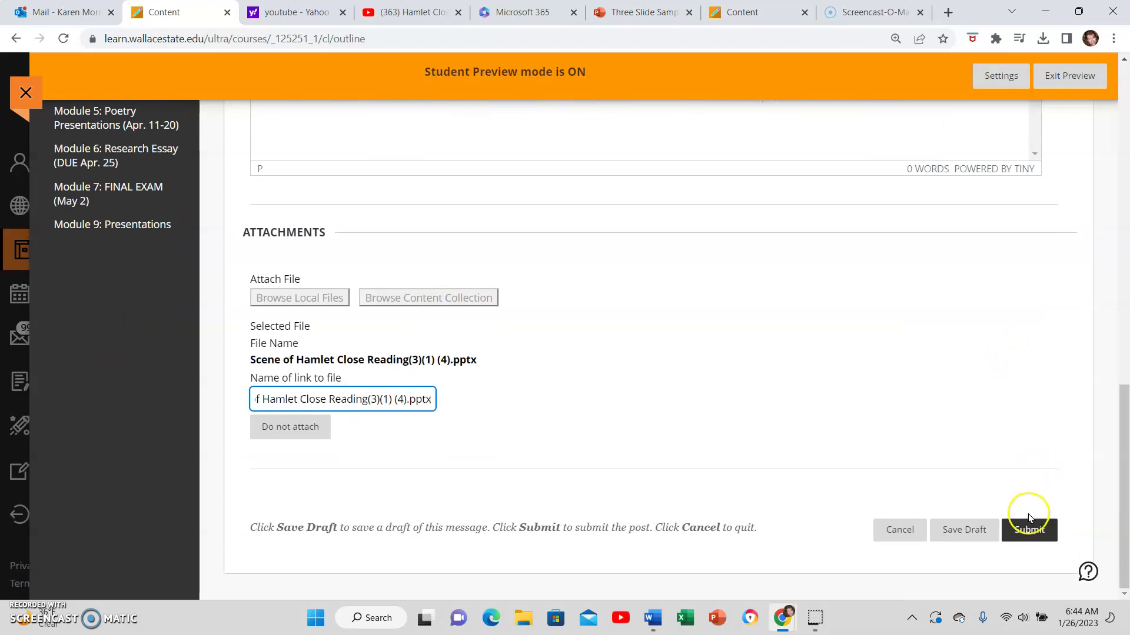
{"action": "left_click", "coordinate": [1029, 517]}
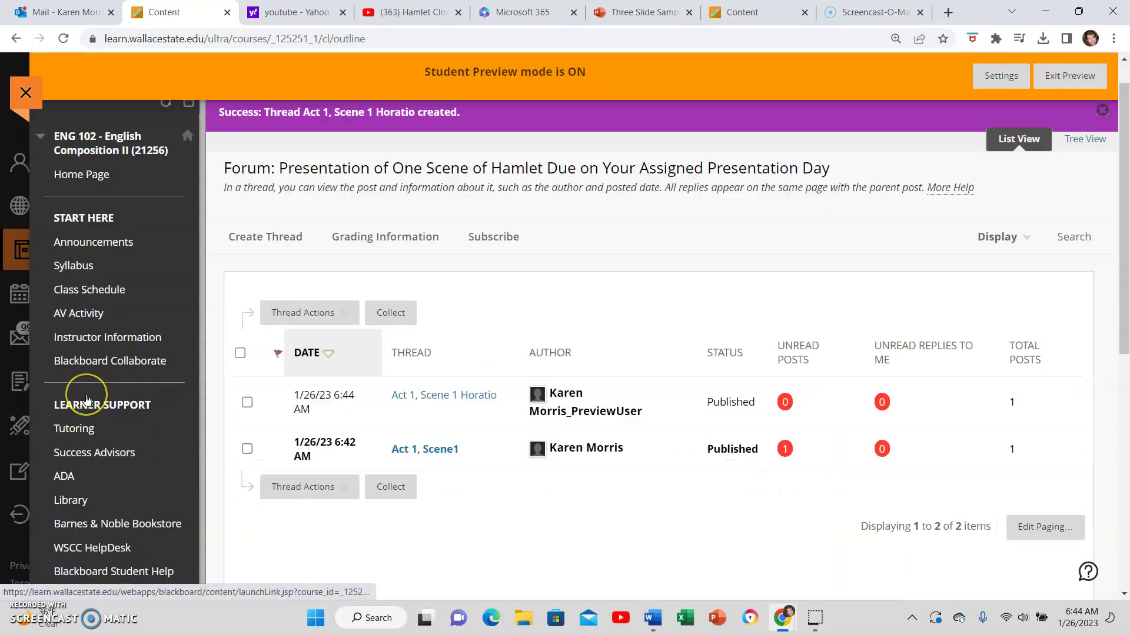
Open My Grades and scroll to the Presentation of One Scene of Hamlet row showing Submitted
{"action": "scroll", "coordinate": [87, 399], "scroll_direction": "down", "scroll_amount": 4}
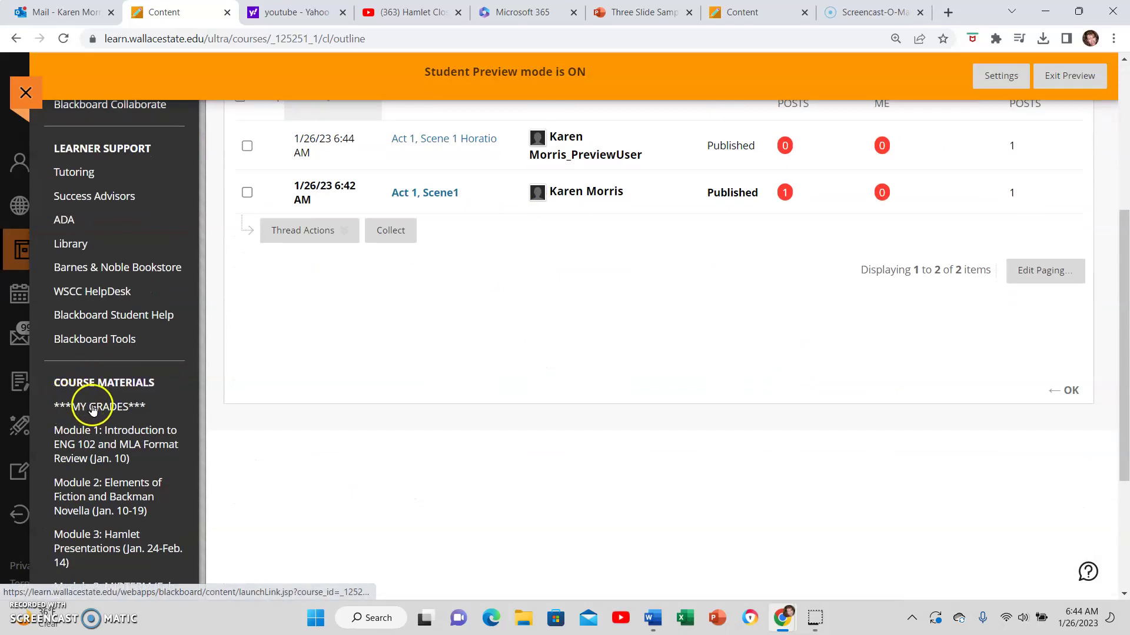
{"action": "left_click", "coordinate": [93, 409]}
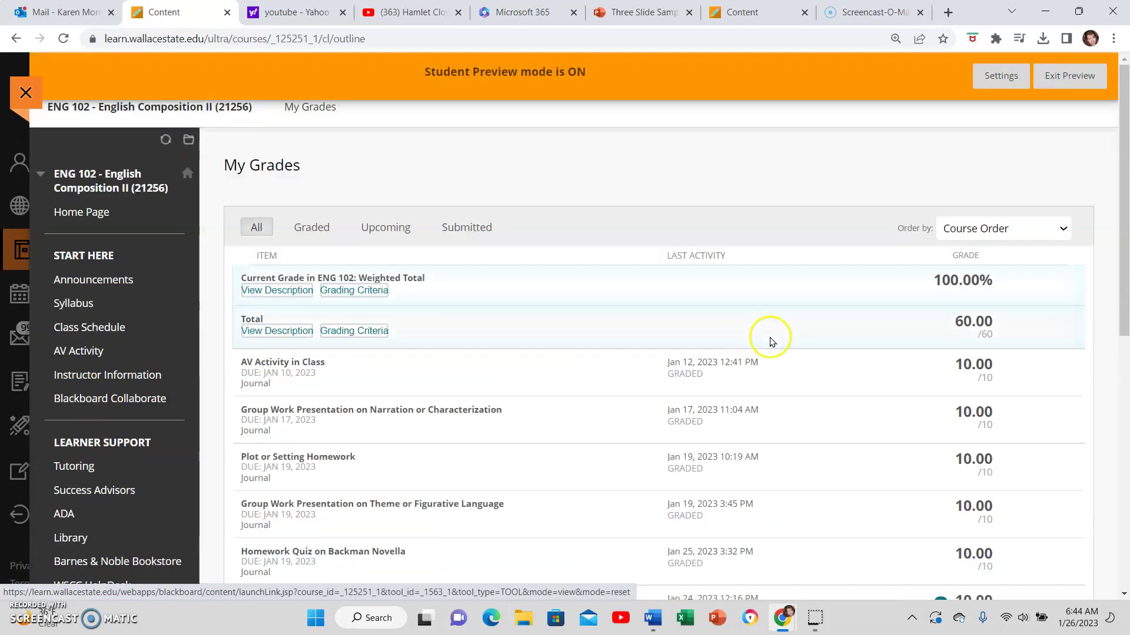
{"action": "scroll", "coordinate": [771, 342], "scroll_direction": "down", "scroll_amount": 4}
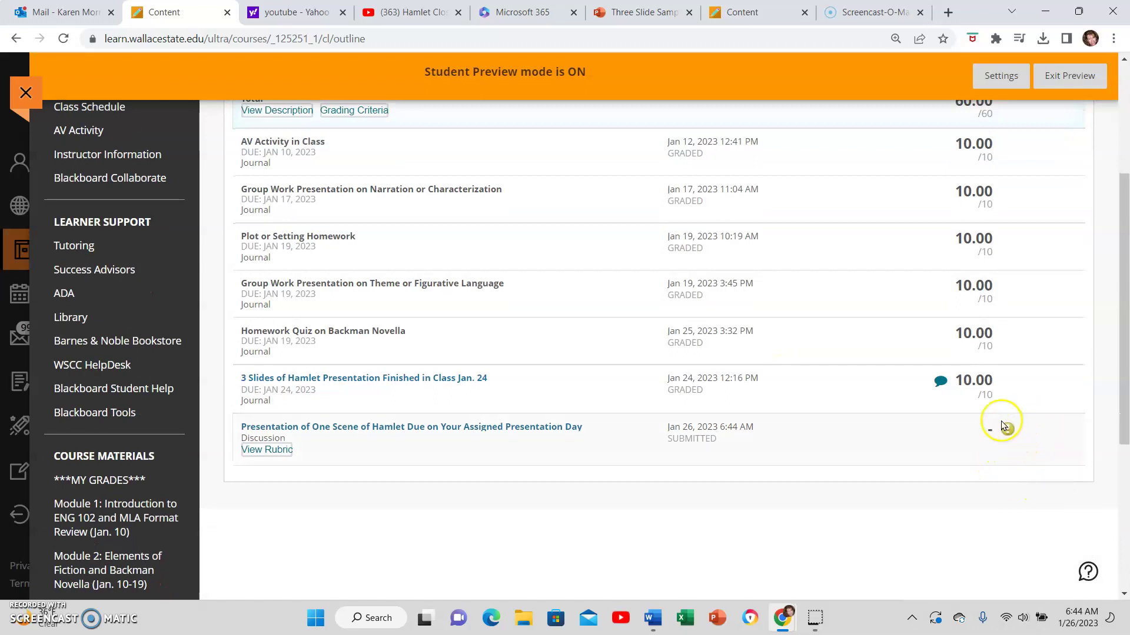
{"action": "mouse_move", "coordinate": [1008, 435]}
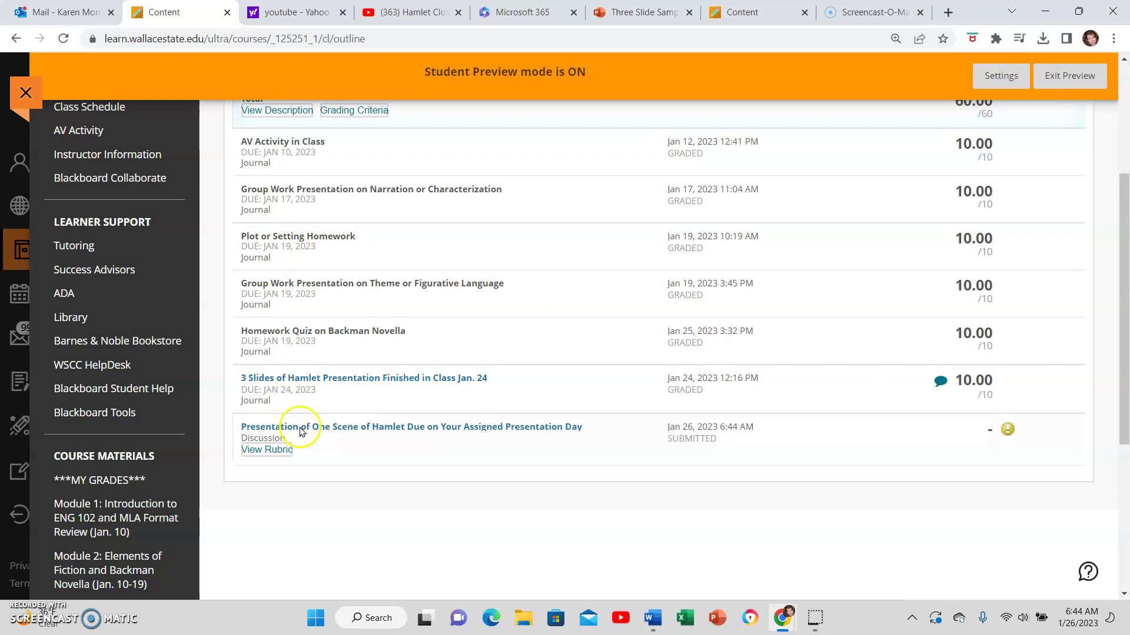
View the Hamlet presentation rubric, read through its criteria, then close the rubric popup
{"action": "left_click", "coordinate": [267, 450]}
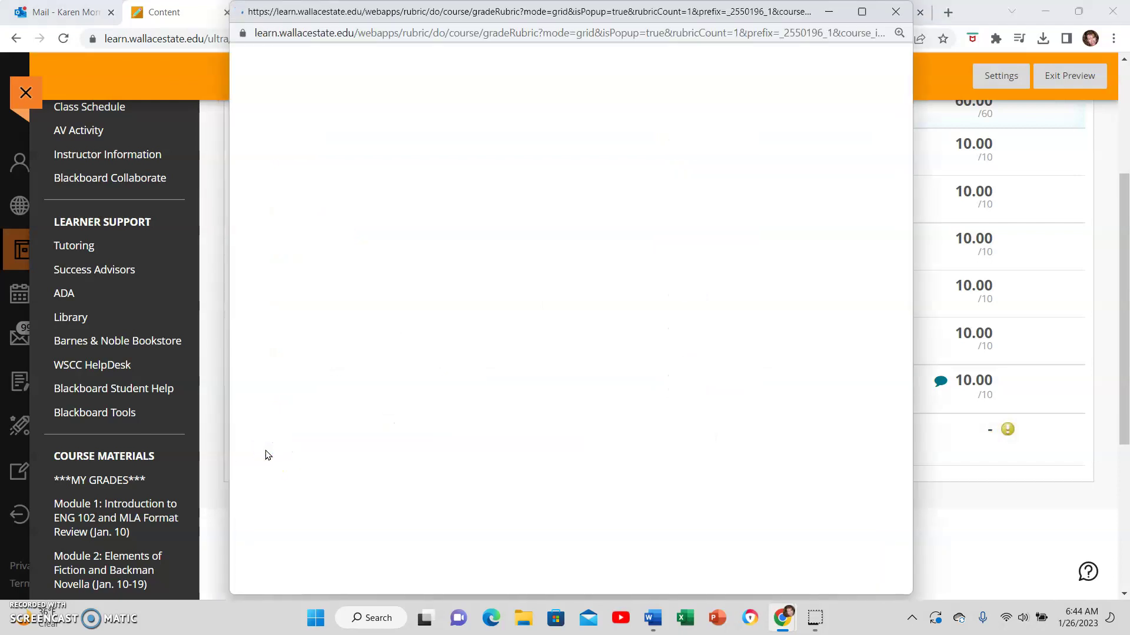
{"action": "scroll", "coordinate": [788, 365], "scroll_direction": "down", "scroll_amount": 2}
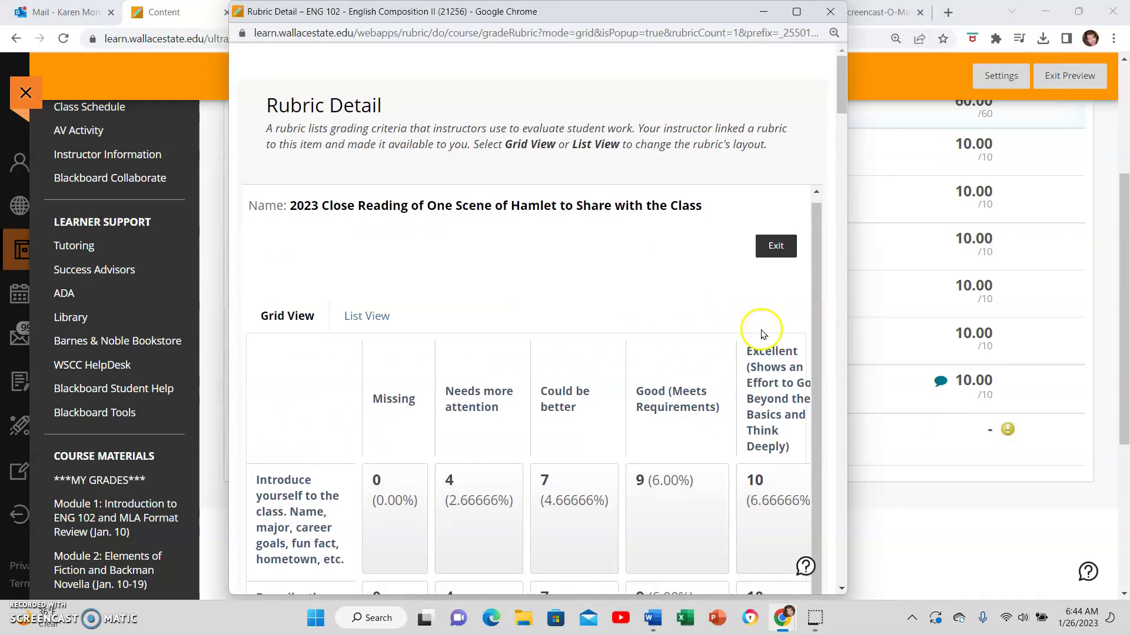
{"action": "scroll", "coordinate": [807, 385], "scroll_direction": "down", "scroll_amount": 5}
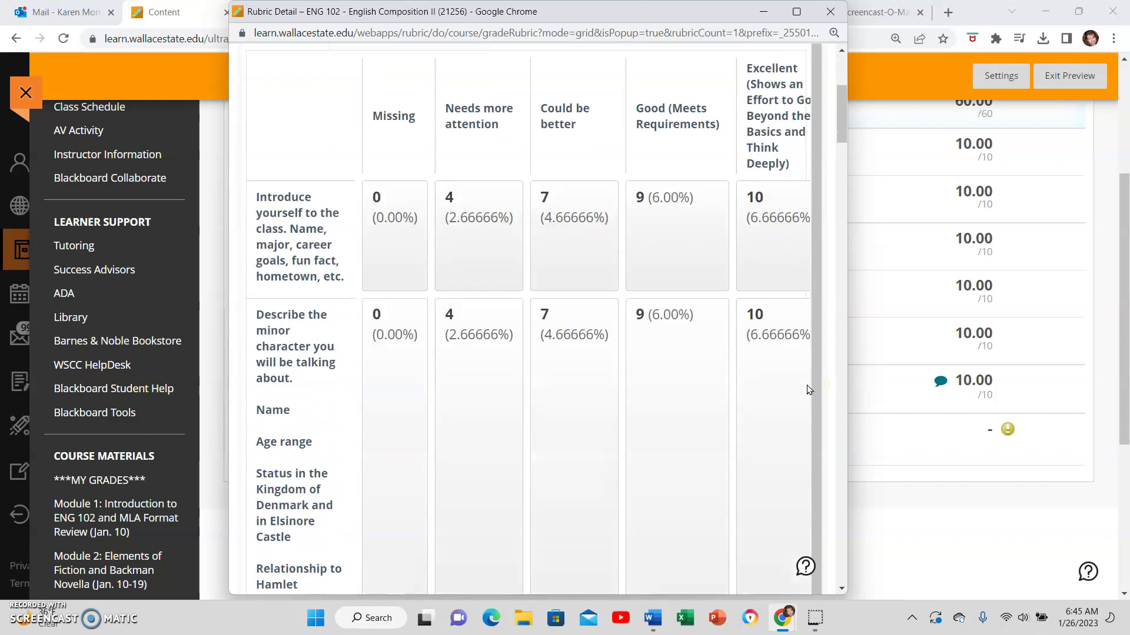
{"action": "scroll", "coordinate": [806, 384], "scroll_direction": "down", "scroll_amount": 6}
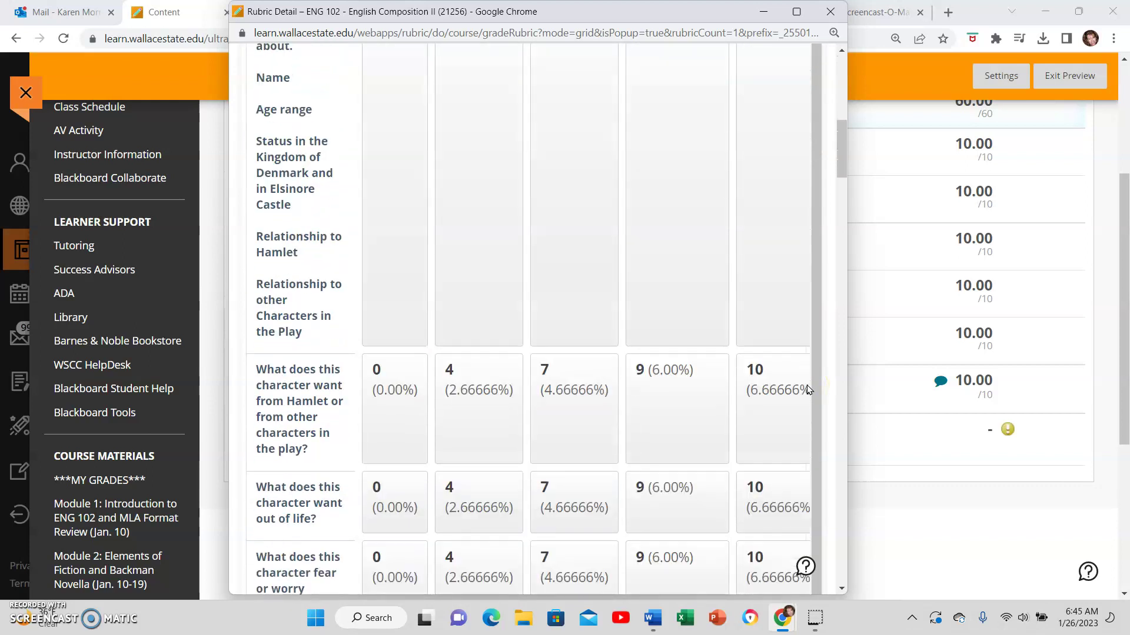
{"action": "scroll", "coordinate": [807, 385], "scroll_direction": "down", "scroll_amount": 7}
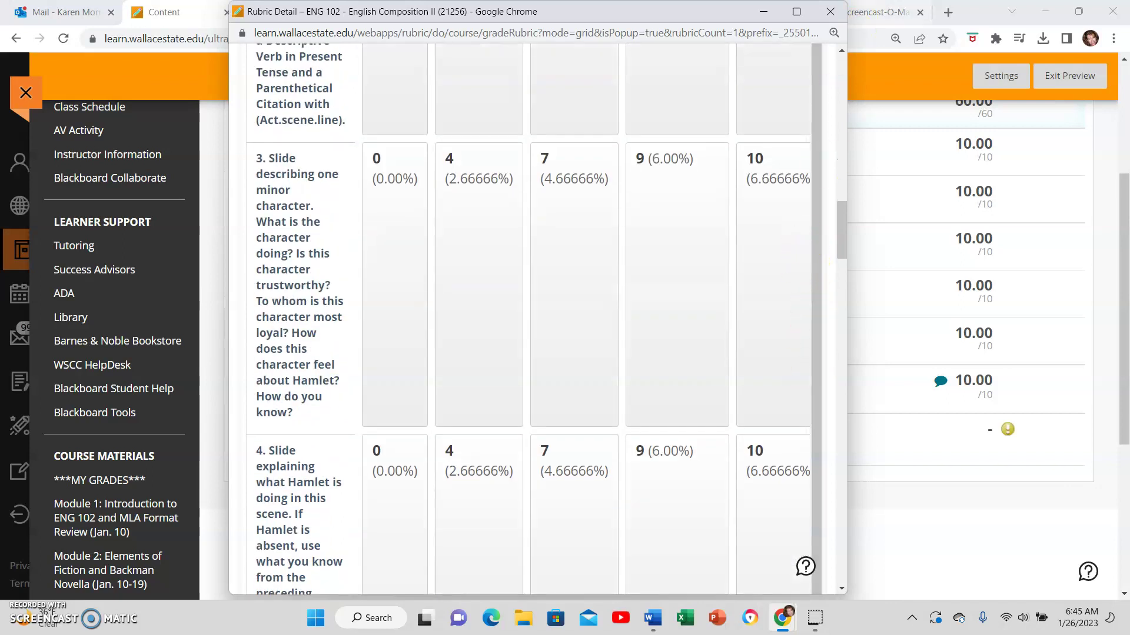
{"action": "left_click", "coordinate": [830, 12]}
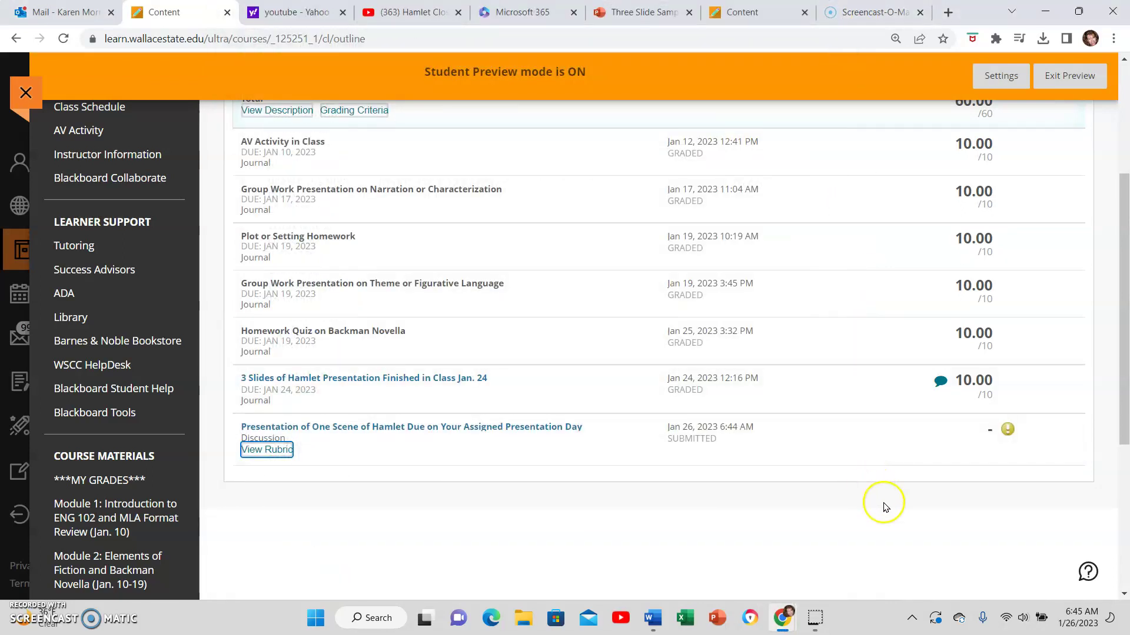